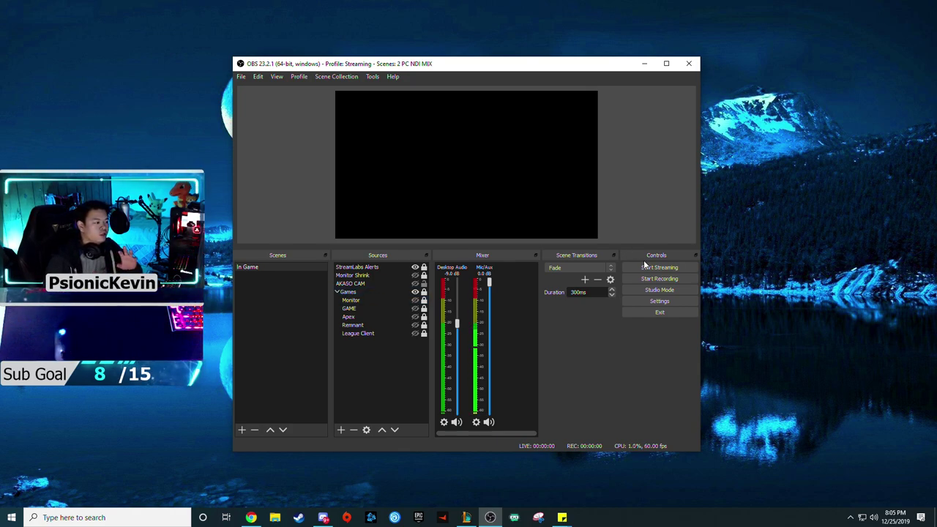
Open the OBS Settings dialog from the Controls dock
{"action": "left_click", "coordinate": [675, 301]}
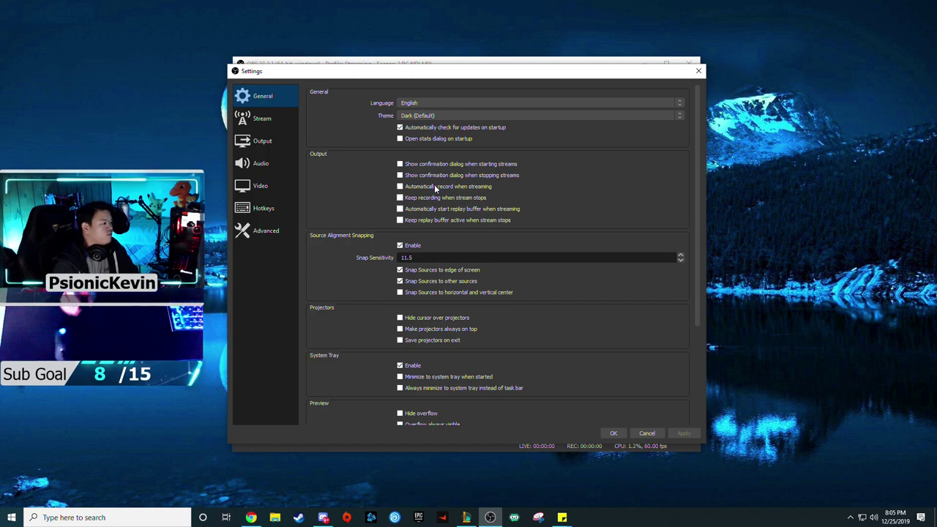
On the Stream page, keep Twitch as the service and US West: Los Angeles, CA as the server
{"action": "left_click", "coordinate": [278, 128]}
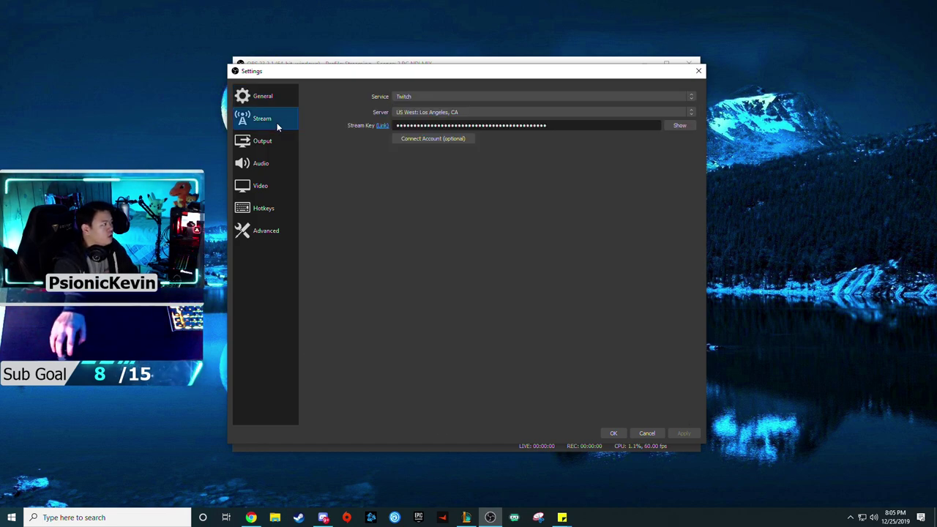
{"action": "left_click", "coordinate": [407, 98]}
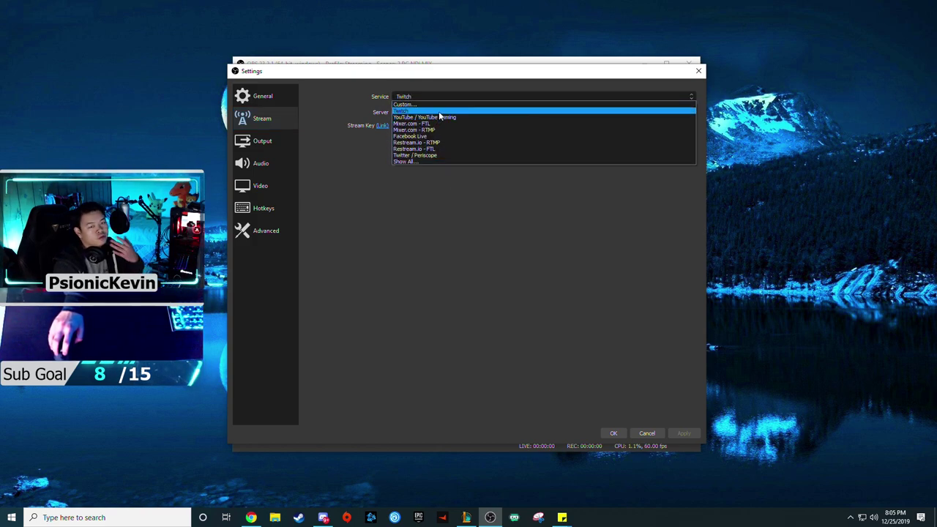
{"action": "left_click", "coordinate": [366, 216]}
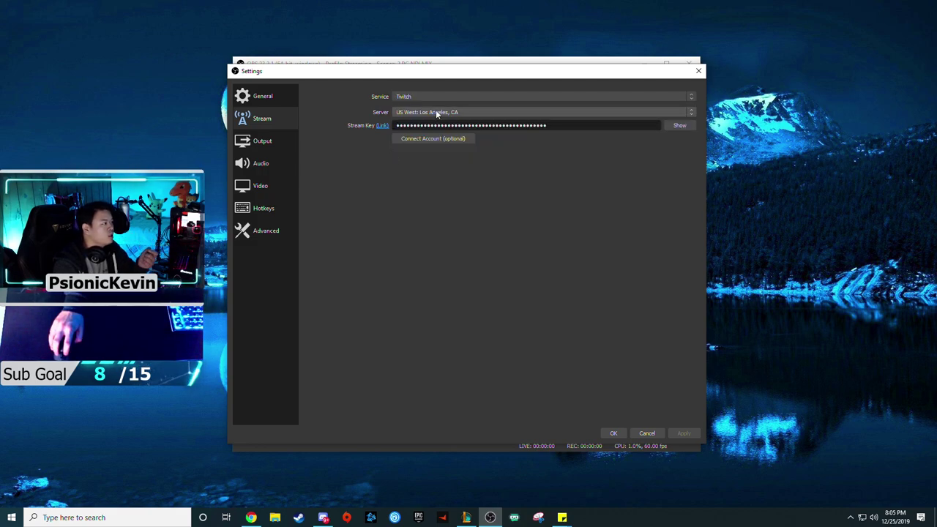
{"action": "left_click", "coordinate": [519, 112]}
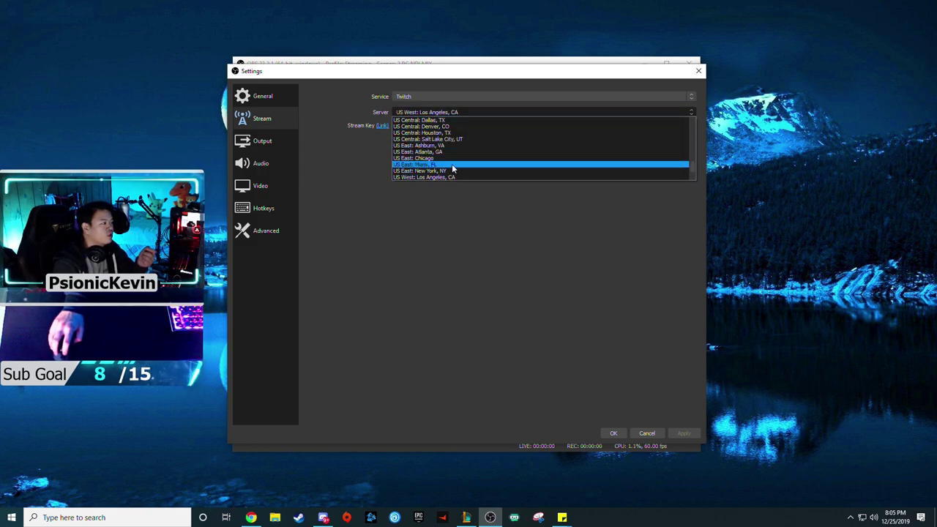
{"action": "left_click", "coordinate": [445, 265]}
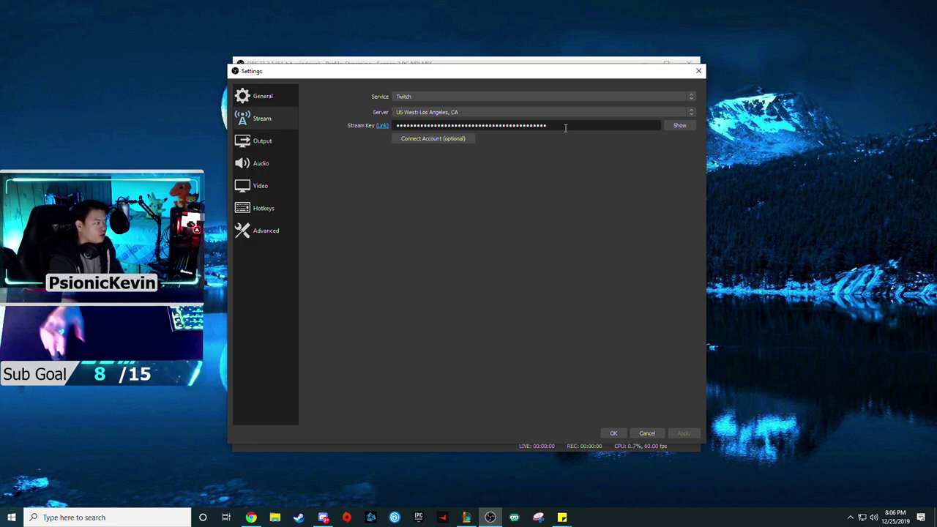
Keep Output Mode on Advanced and NVIDIA NVENC H.264 (new) as the streaming encoder
{"action": "left_click", "coordinate": [267, 139]}
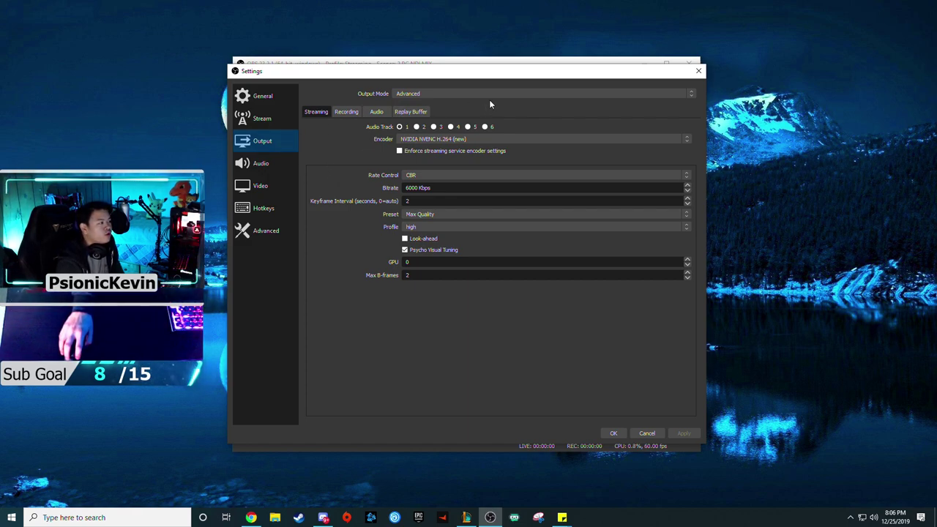
{"action": "left_click", "coordinate": [398, 96]}
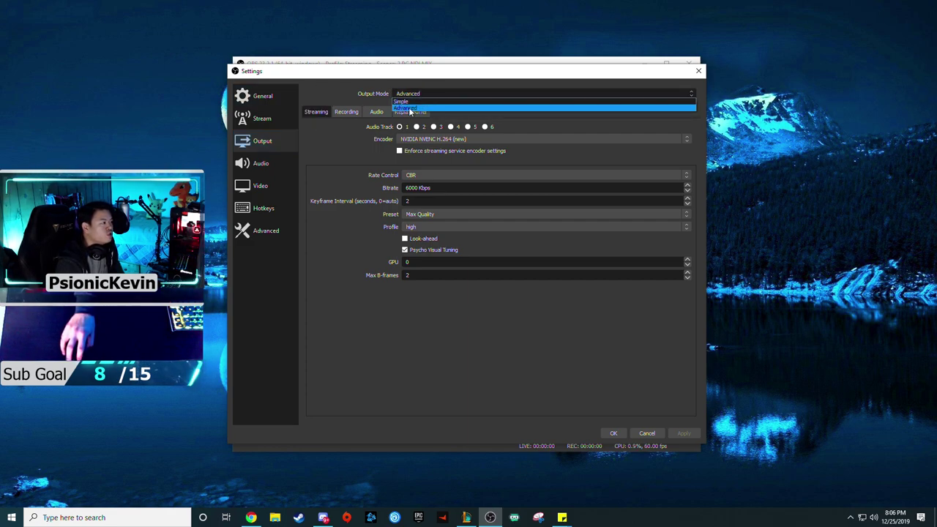
{"action": "left_click", "coordinate": [329, 150]}
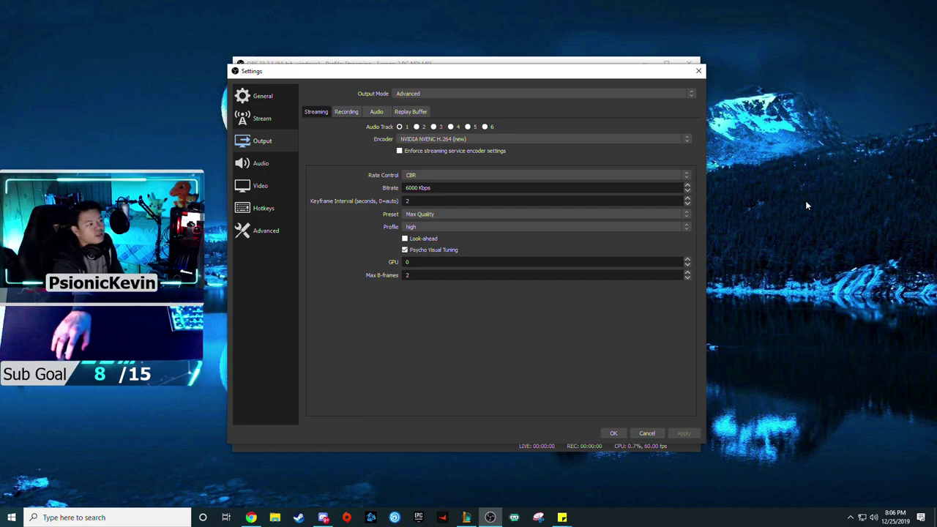
{"action": "left_click", "coordinate": [631, 139]}
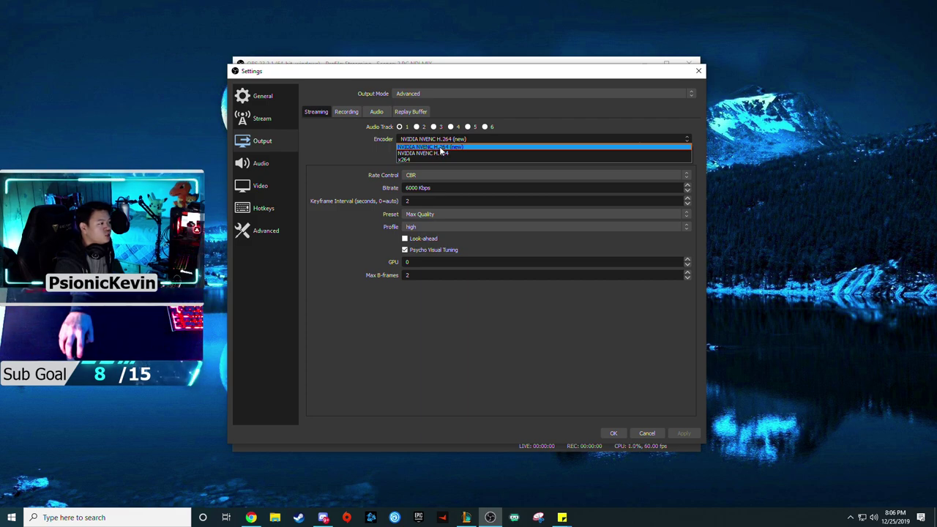
{"action": "left_click", "coordinate": [590, 126]}
{"action": "left_click", "coordinate": [521, 137]}
{"action": "left_click", "coordinate": [621, 130]}
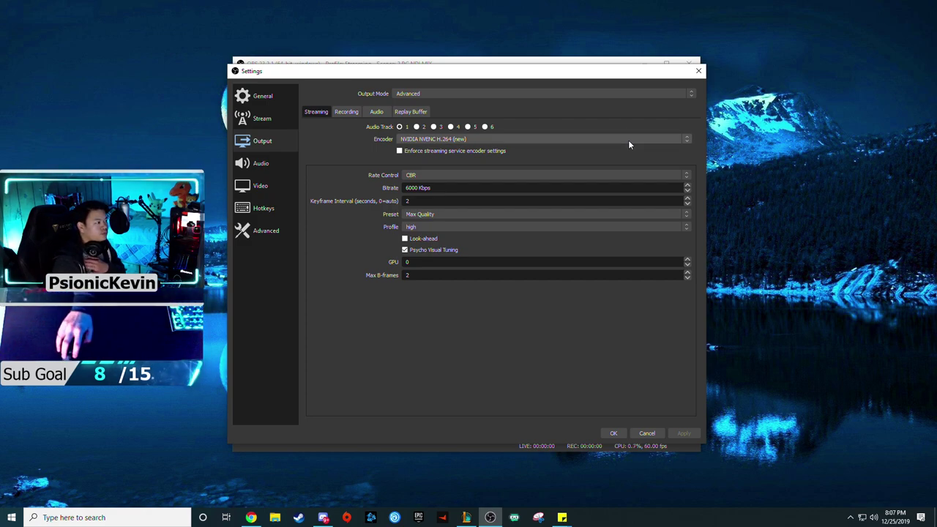
{"action": "left_click", "coordinate": [628, 140]}
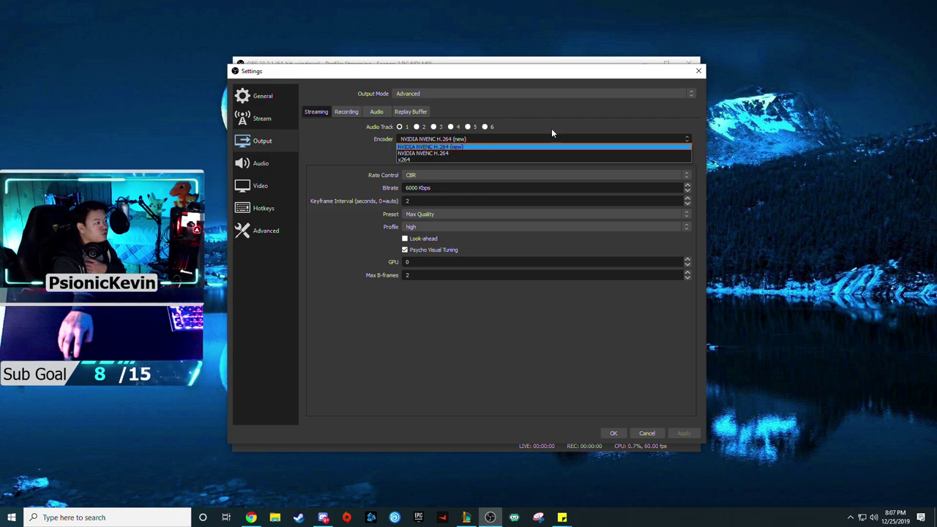
{"action": "left_click", "coordinate": [589, 126]}
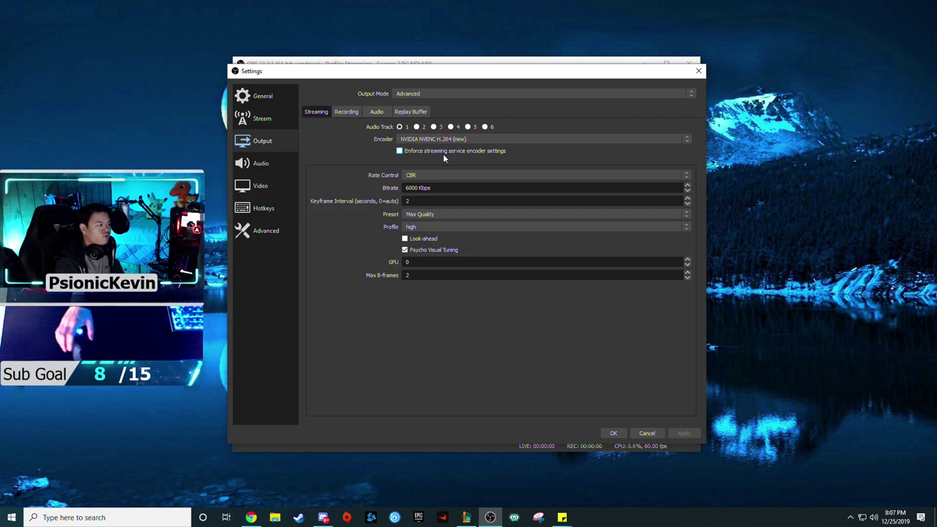
{"action": "left_click", "coordinate": [414, 187]}
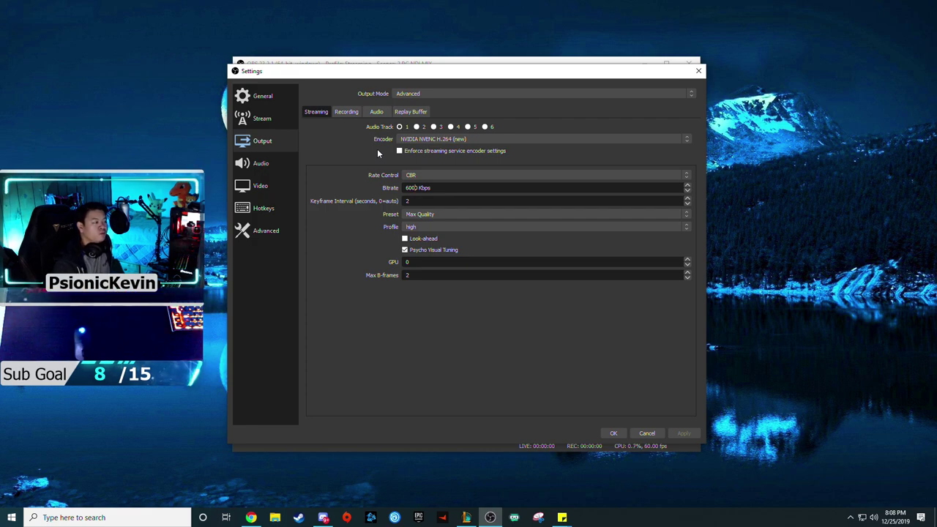
{"action": "left_click", "coordinate": [399, 151]}
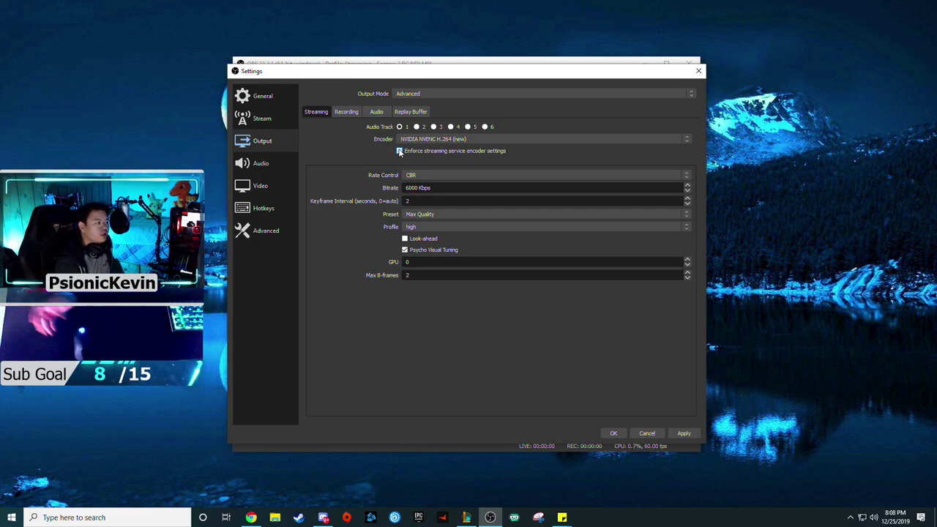
{"action": "left_click", "coordinate": [399, 150]}
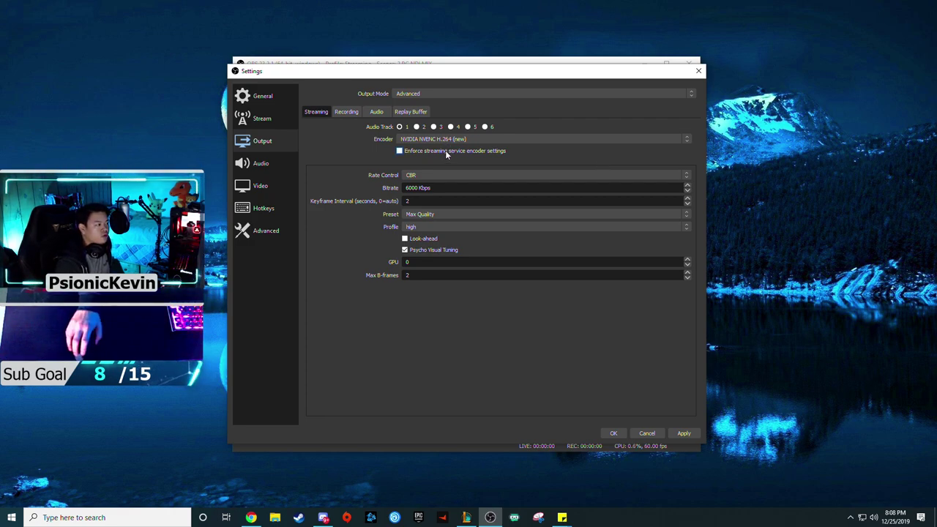
{"action": "left_click", "coordinate": [443, 175]}
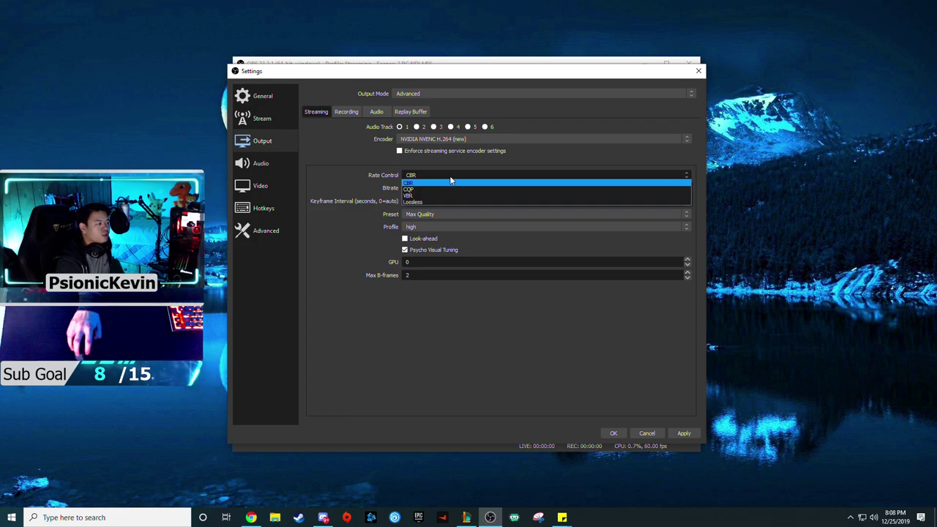
{"action": "left_click", "coordinate": [375, 164]}
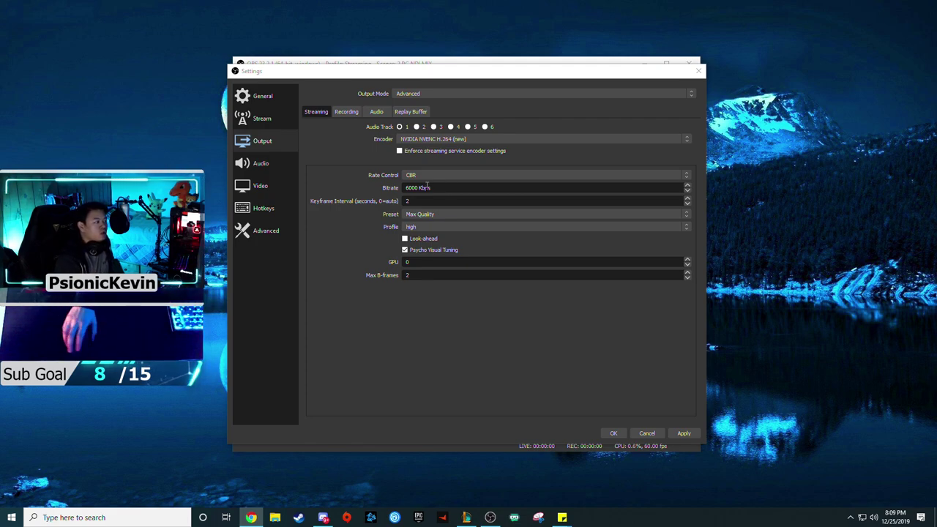
Keep the NVENC encoder preset at Max Quality and the profile at high
{"action": "left_click", "coordinate": [350, 197]}
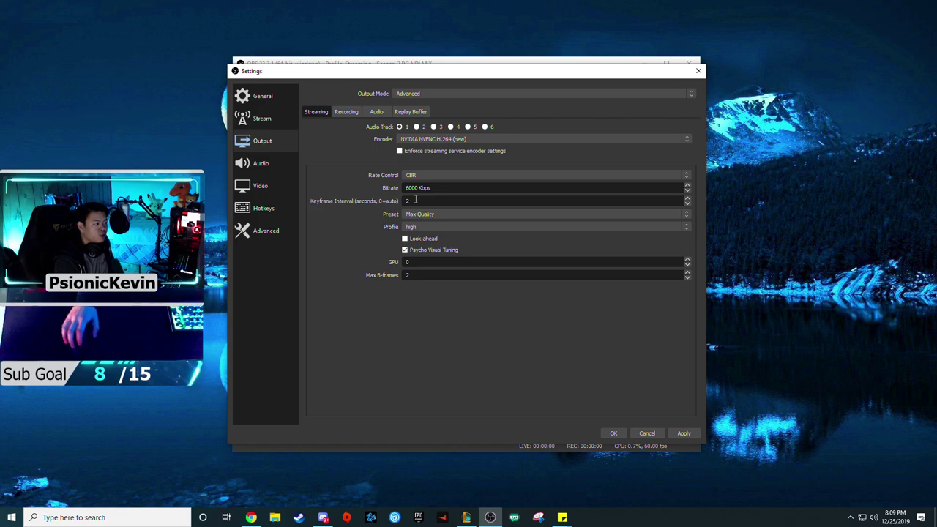
{"action": "left_click", "coordinate": [480, 213]}
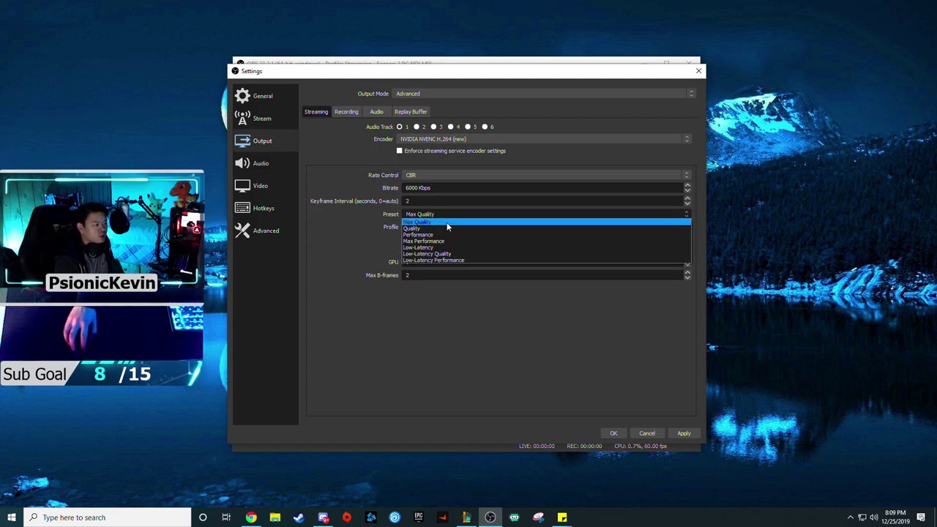
{"action": "left_click", "coordinate": [354, 227]}
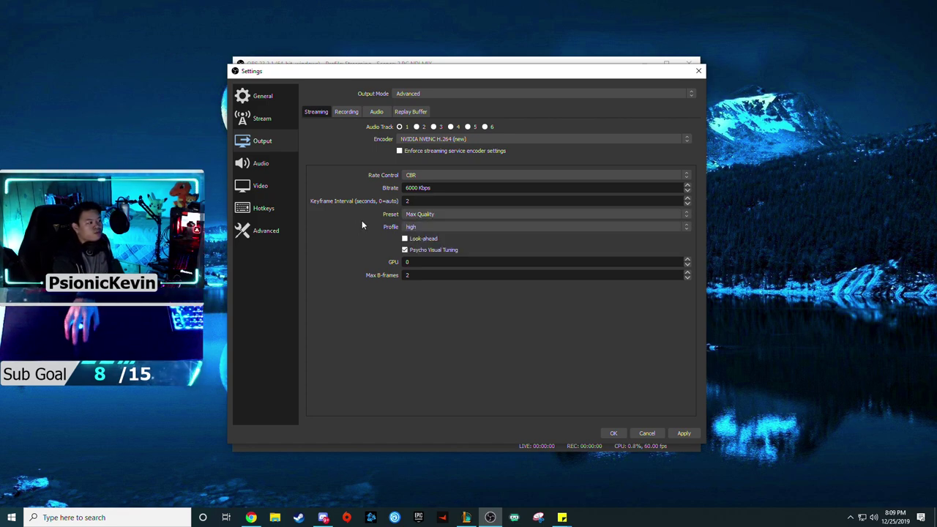
{"action": "left_click", "coordinate": [437, 213]}
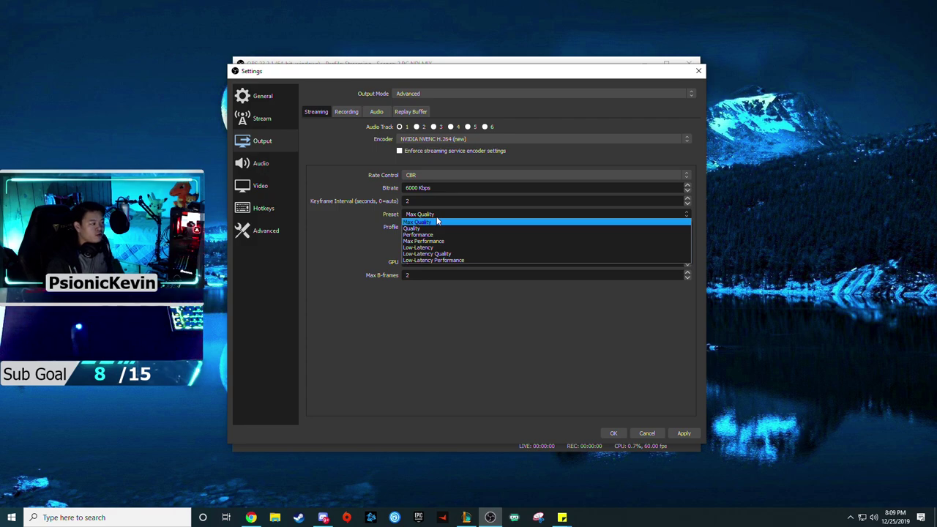
{"action": "left_click", "coordinate": [352, 237]}
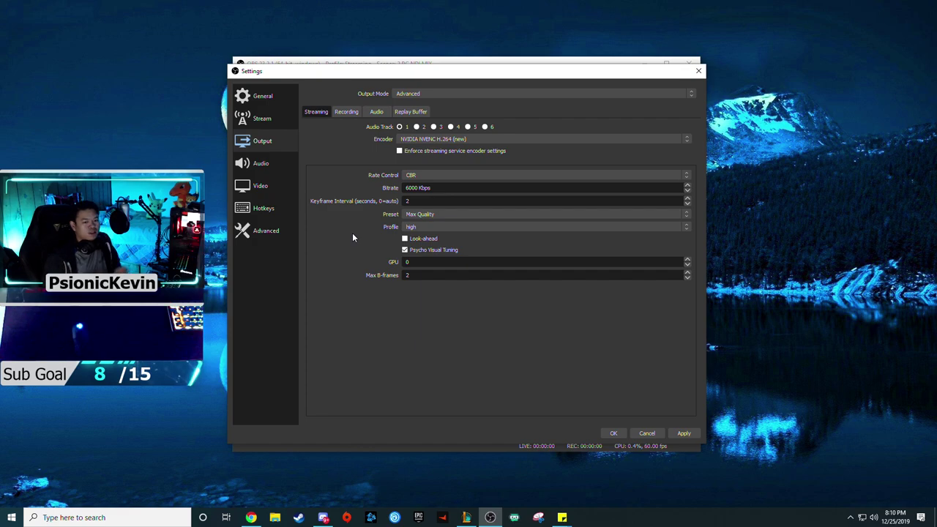
{"action": "left_click", "coordinate": [464, 213]}
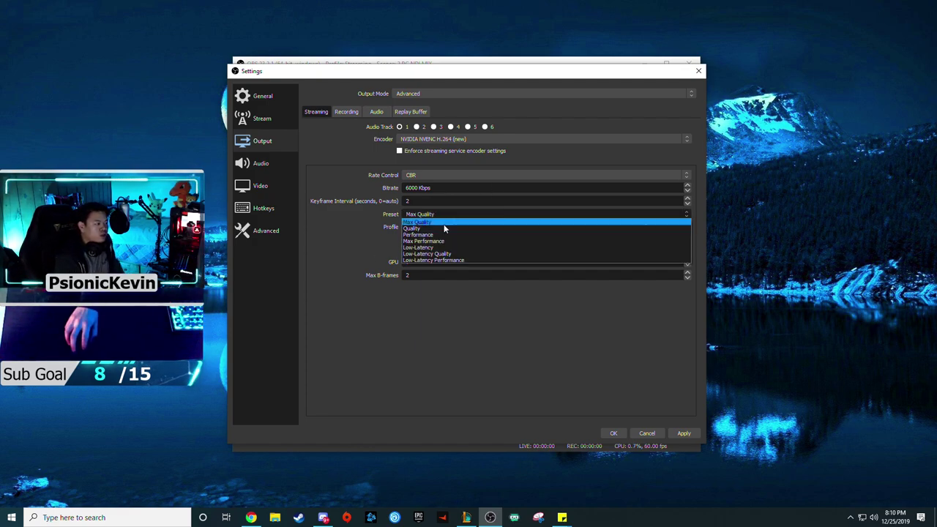
{"action": "left_click", "coordinate": [334, 241]}
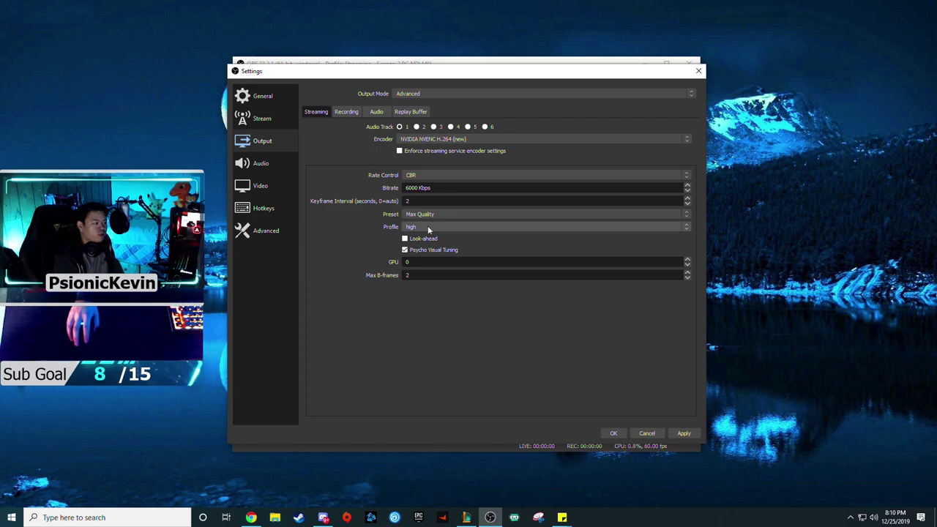
{"action": "left_click", "coordinate": [437, 226]}
{"action": "left_click", "coordinate": [331, 229]}
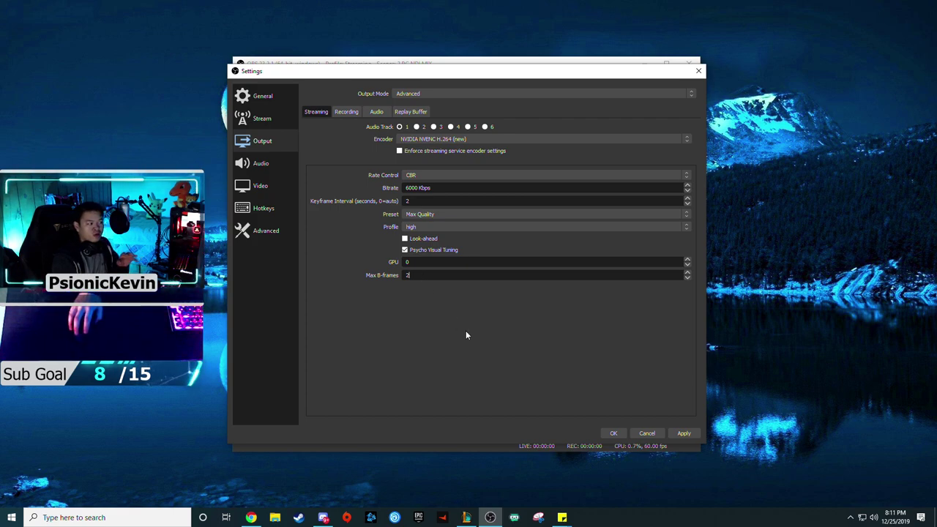
Keep HyperX Cloud Revolver S as desktop audio and the Yeti Stereo Microphone as mic input
{"action": "left_click", "coordinate": [285, 165]}
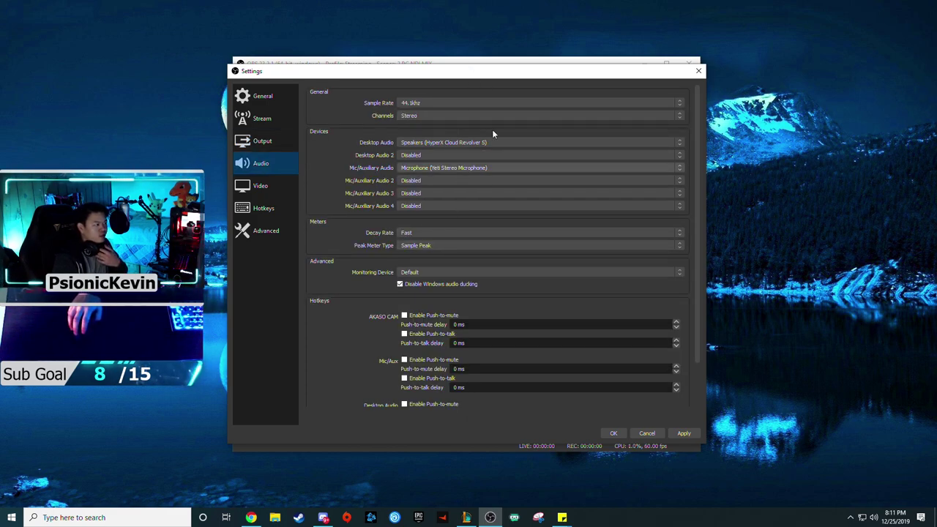
{"action": "left_click", "coordinate": [457, 143]}
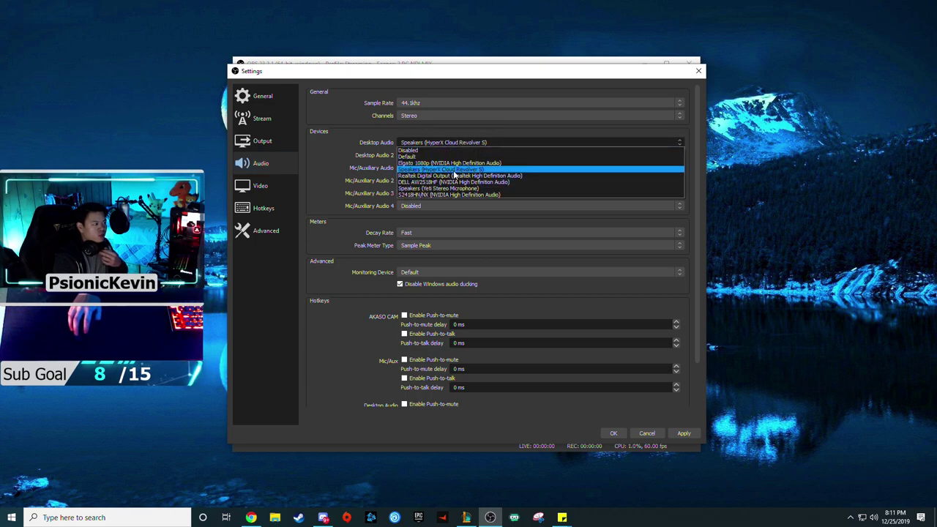
{"action": "left_click", "coordinate": [323, 145]}
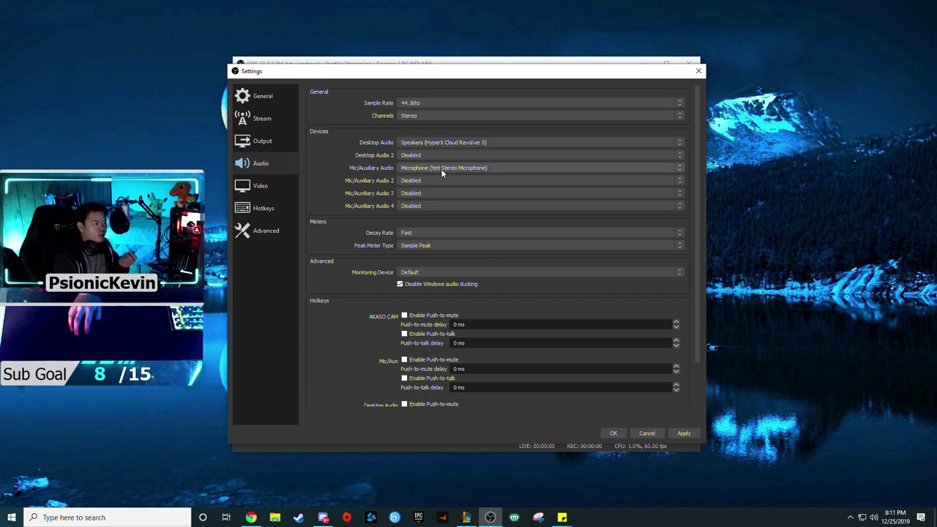
{"action": "left_click", "coordinate": [442, 168]}
{"action": "left_click", "coordinate": [331, 151]}
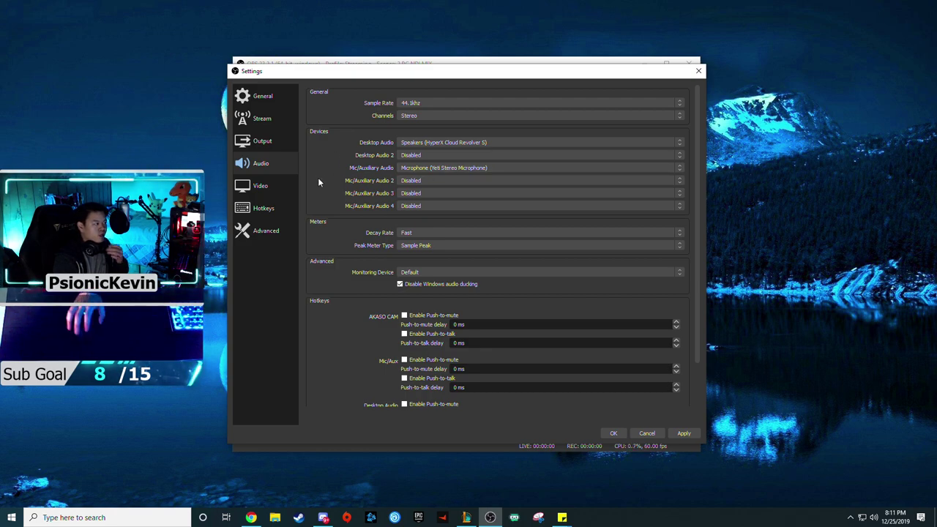
Set the output scaled resolution to 1600x900 on the 1920x1080 canvas and save
{"action": "left_click", "coordinate": [256, 186]}
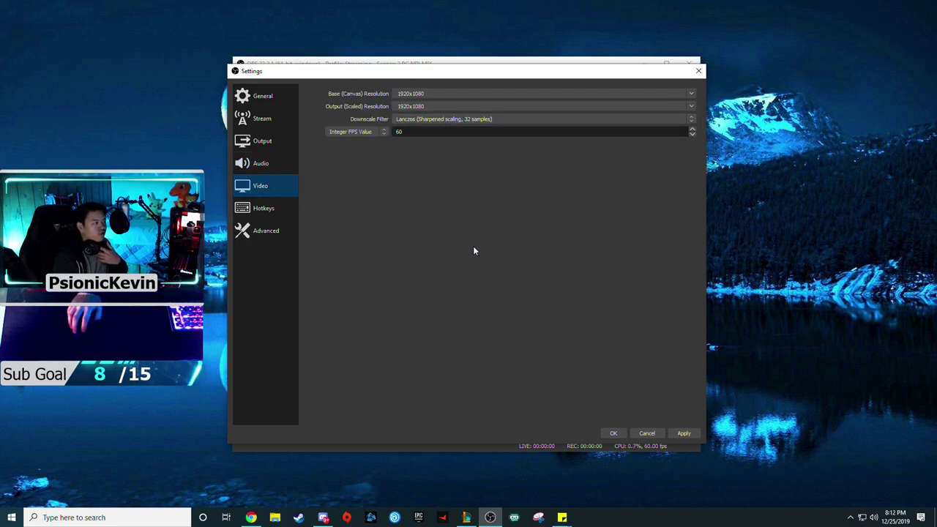
{"action": "left_click", "coordinate": [479, 93]}
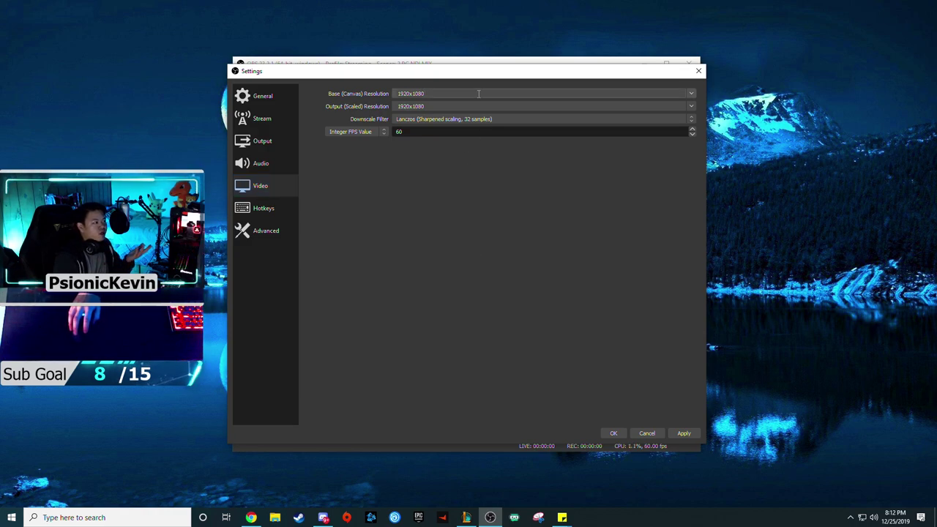
{"action": "left_click", "coordinate": [692, 94]}
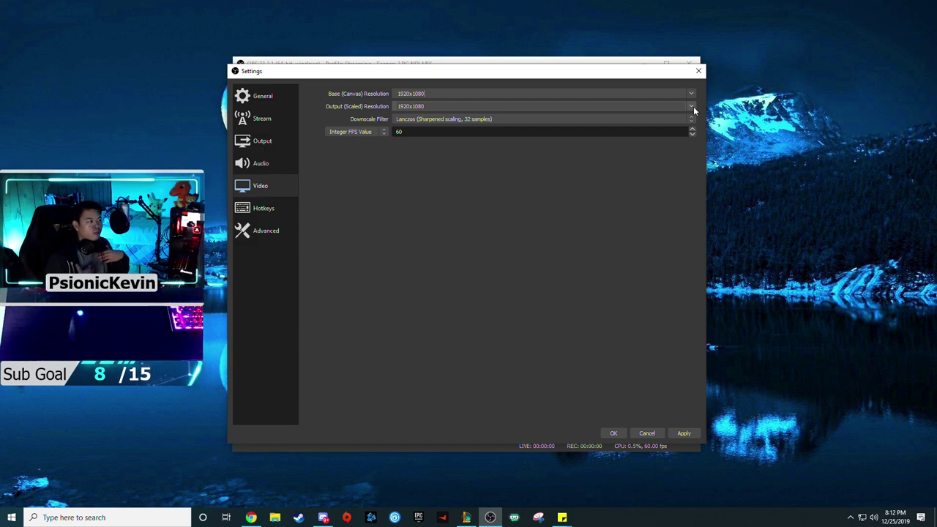
{"action": "left_click", "coordinate": [694, 110]}
{"action": "left_click", "coordinate": [488, 106]}
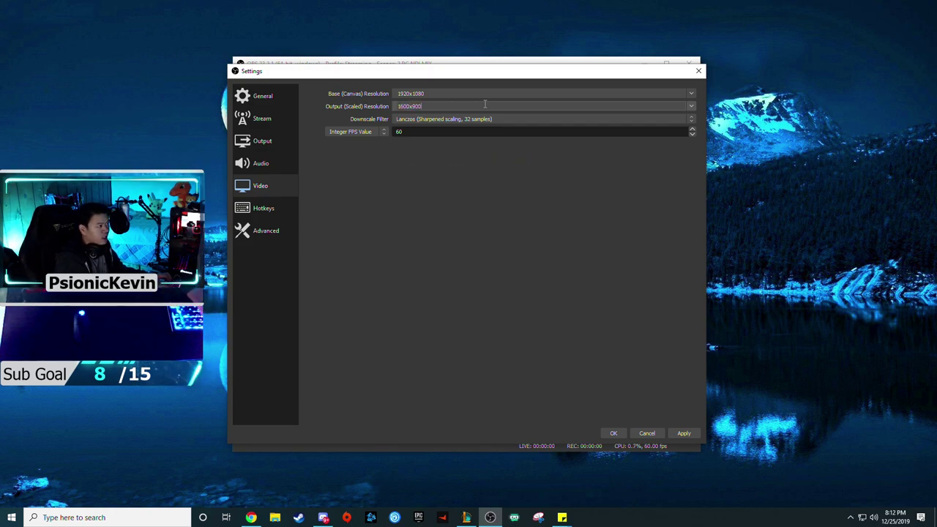
{"action": "key", "text": "Return"}
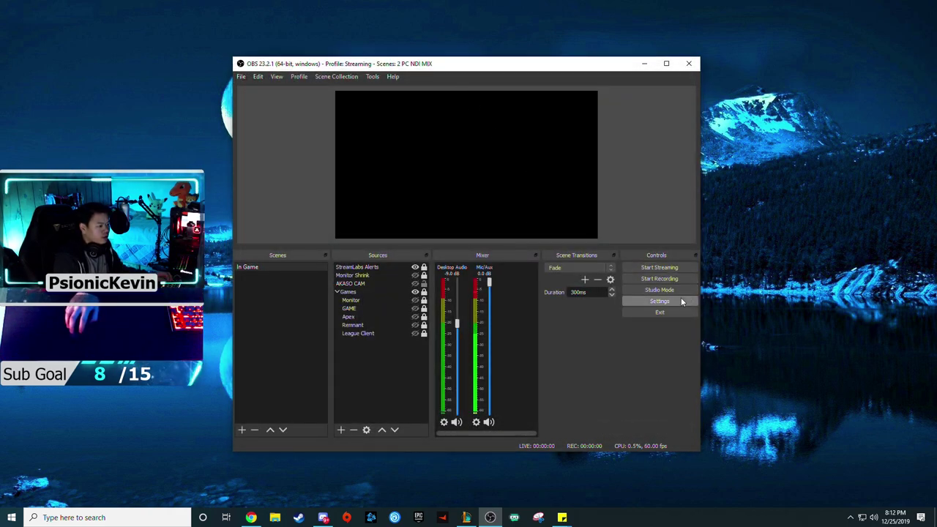
Reopen the video settings and keep the Lanczos downscale filter
{"action": "left_click", "coordinate": [659, 301]}
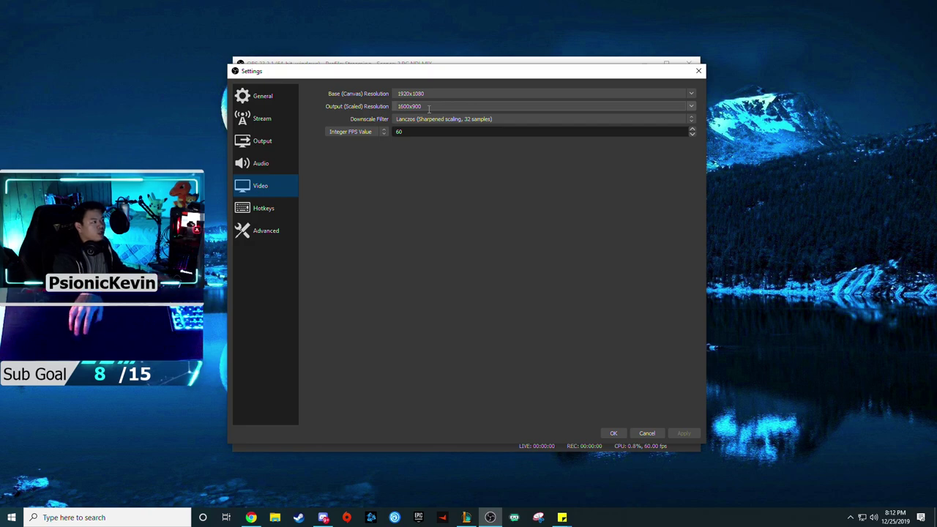
{"action": "left_click", "coordinate": [435, 123]}
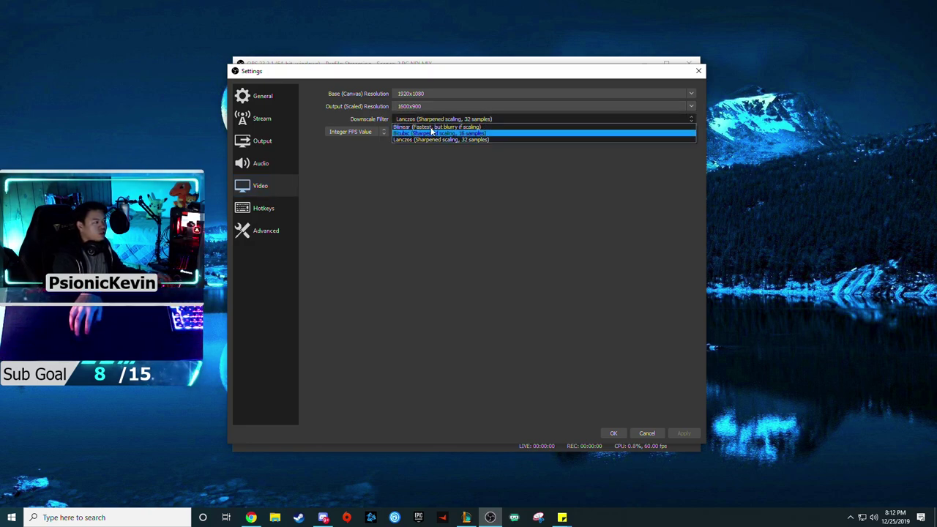
{"action": "left_click", "coordinate": [430, 139]}
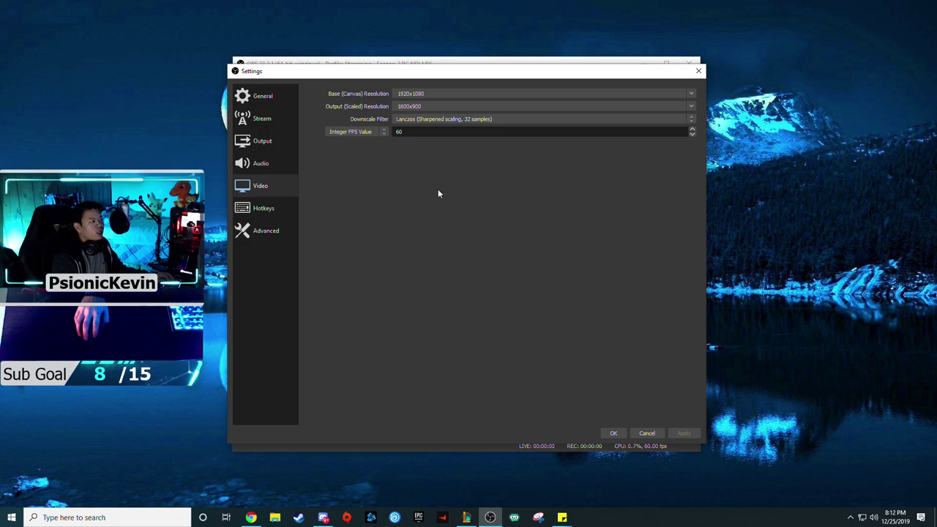
Set an Integer FPS Value of 60 and apply the video settings
{"action": "left_click", "coordinate": [378, 131]}
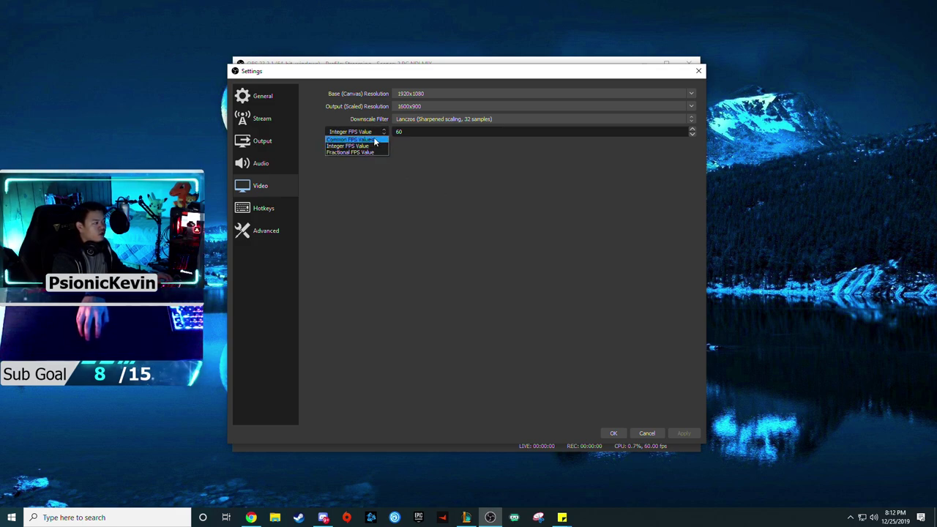
{"action": "left_click", "coordinate": [374, 140]}
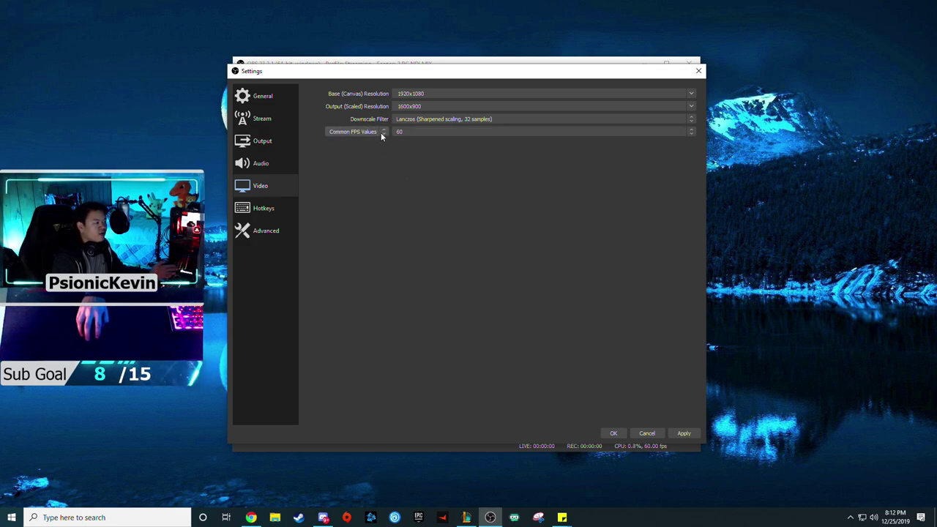
{"action": "left_click", "coordinate": [379, 133]}
{"action": "left_click", "coordinate": [369, 147]}
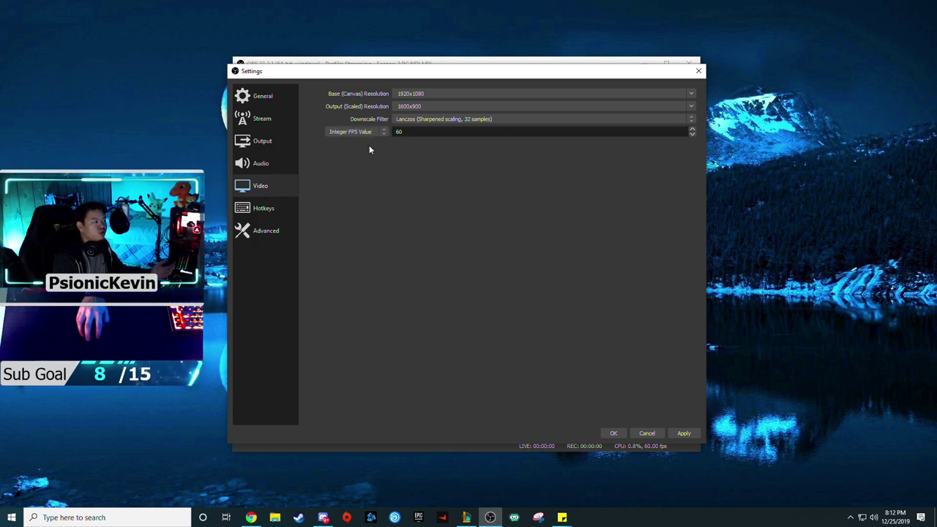
{"action": "double_click", "coordinate": [598, 131]}
{"action": "type", "text": "0"}
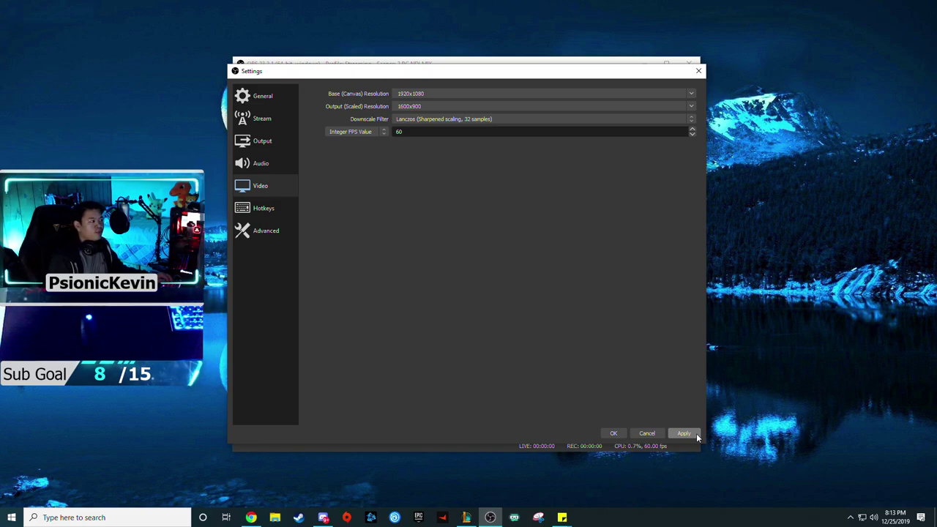
{"action": "left_click", "coordinate": [696, 433]}
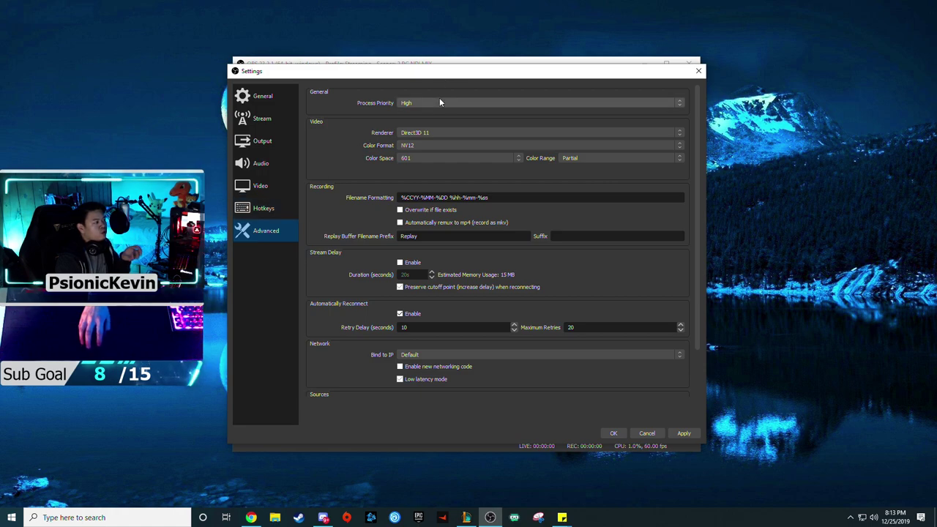
Keep process priority at High and colour range at Partial
{"action": "left_click", "coordinate": [439, 103]}
{"action": "left_click", "coordinate": [426, 107]}
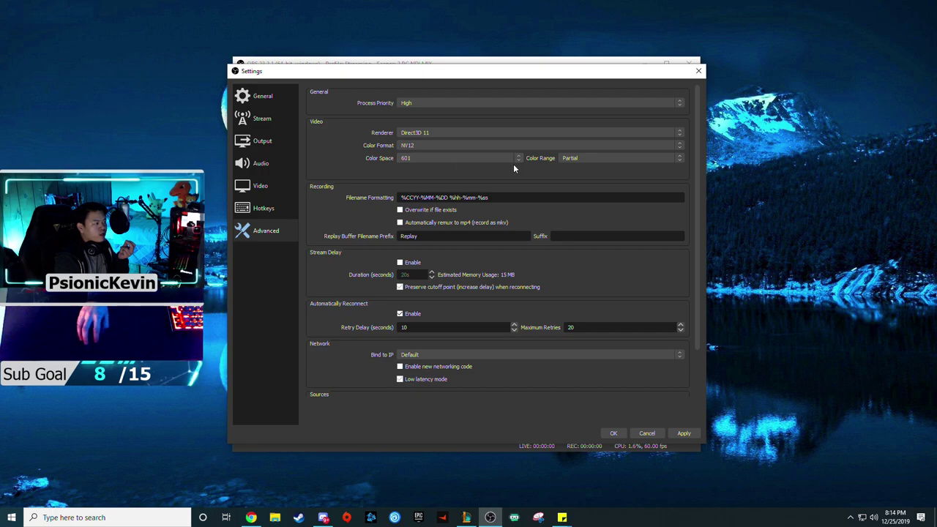
{"action": "left_click", "coordinate": [626, 160]}
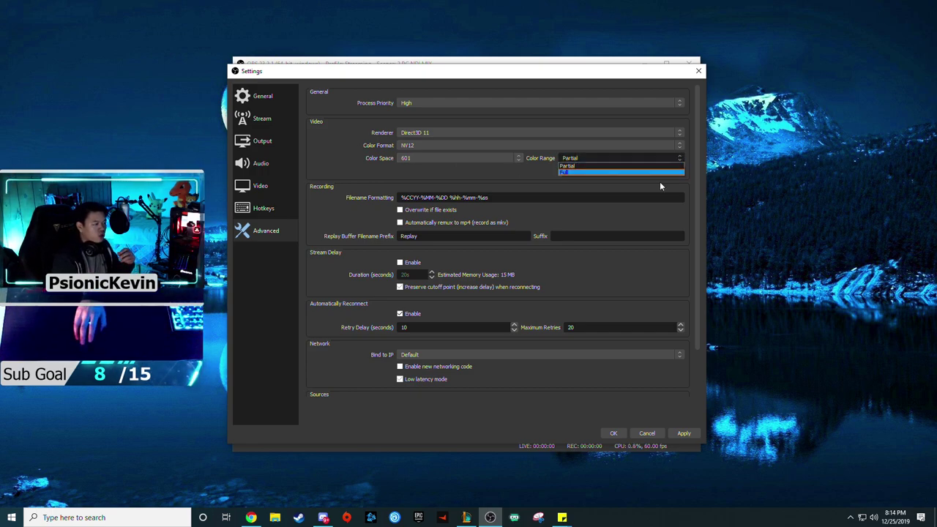
{"action": "left_click", "coordinate": [610, 165]}
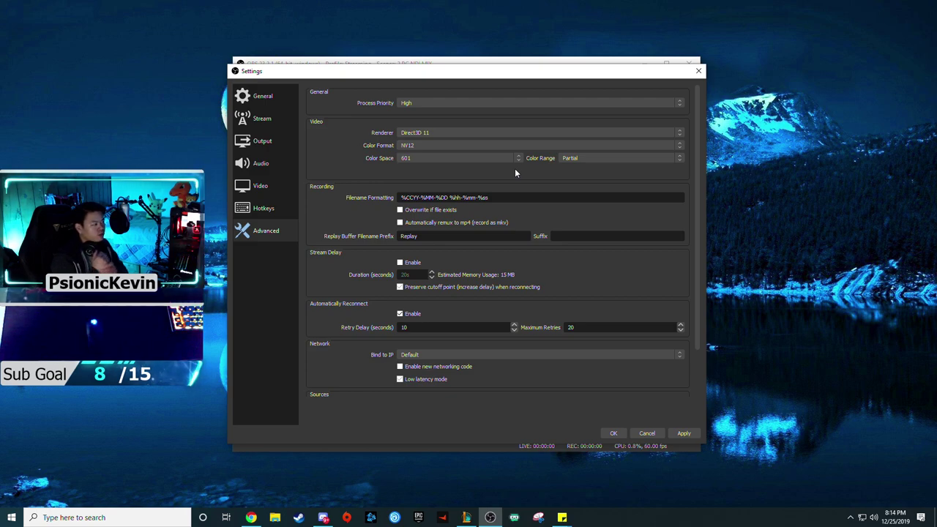
Step back through the settings pages toward General
{"action": "left_click", "coordinate": [257, 141]}
{"action": "left_click", "coordinate": [260, 163]}
{"action": "left_click", "coordinate": [262, 208]}
{"action": "left_click", "coordinate": [259, 186]}
From the General page, save all settings with OK and close the dialog
{"action": "left_click", "coordinate": [263, 95]}
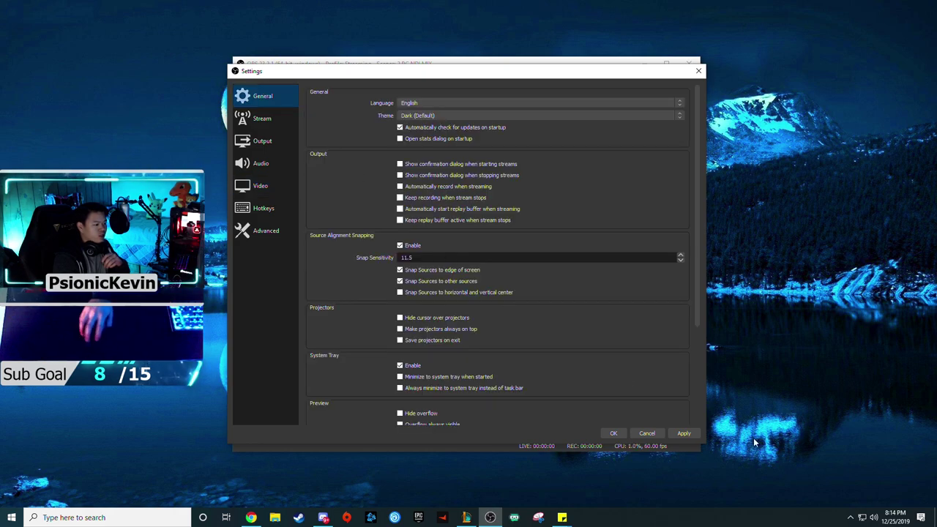
{"action": "left_click", "coordinate": [610, 432]}
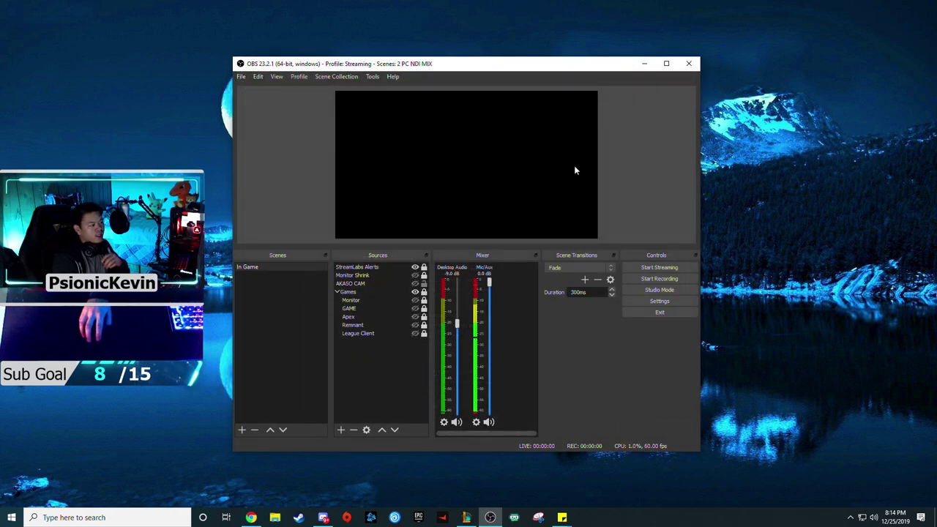